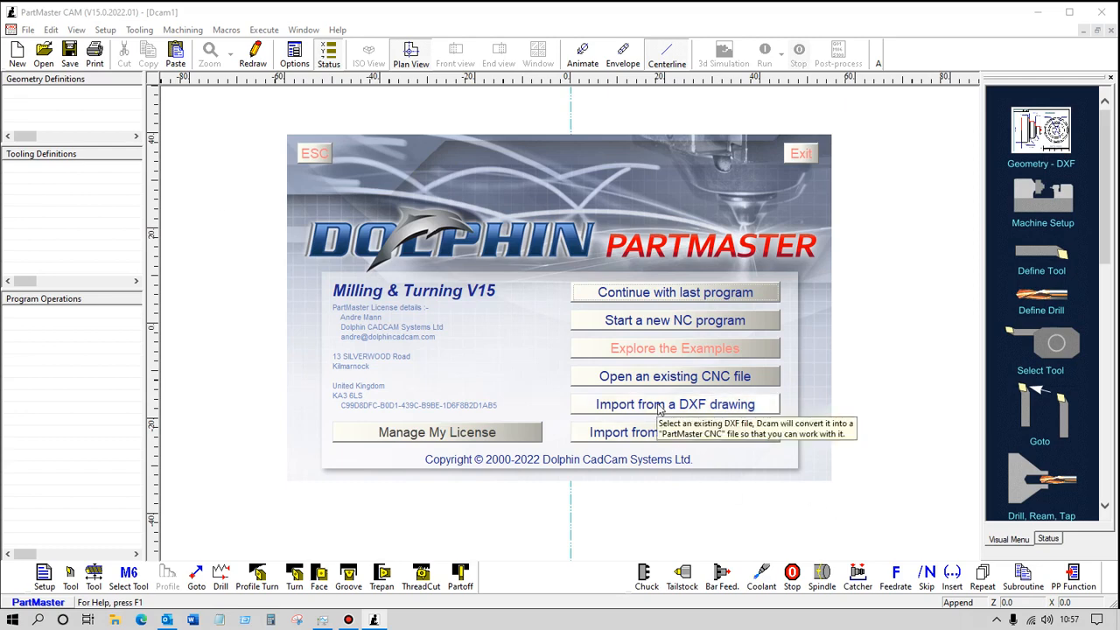
Import Electrodesupportbase.dxf in inches, with all available geometry brought in as lathe profiles.
{"action": "left_click", "coordinate": [618, 408]}
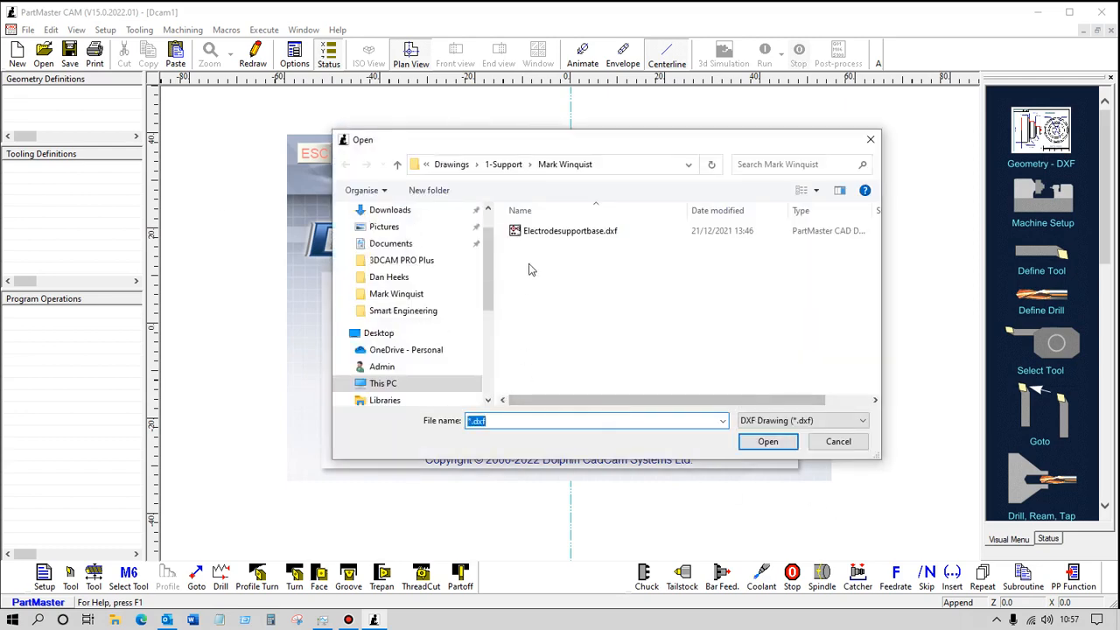
{"action": "left_click", "coordinate": [547, 235]}
{"action": "left_click", "coordinate": [760, 442]}
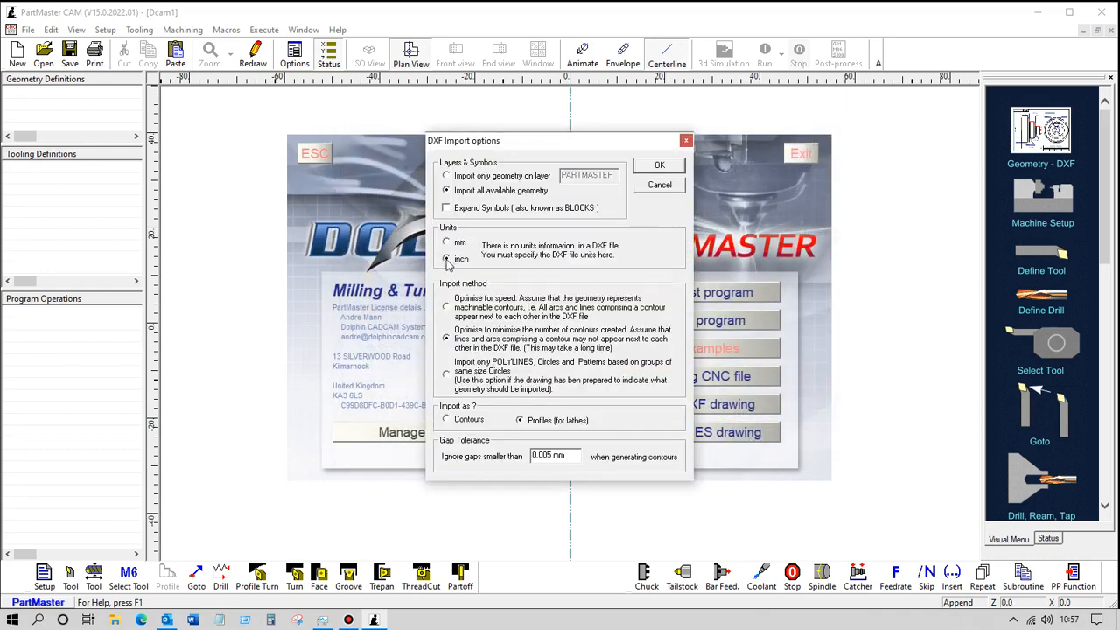
{"action": "left_click", "coordinate": [446, 259]}
{"action": "left_click", "coordinate": [647, 166]}
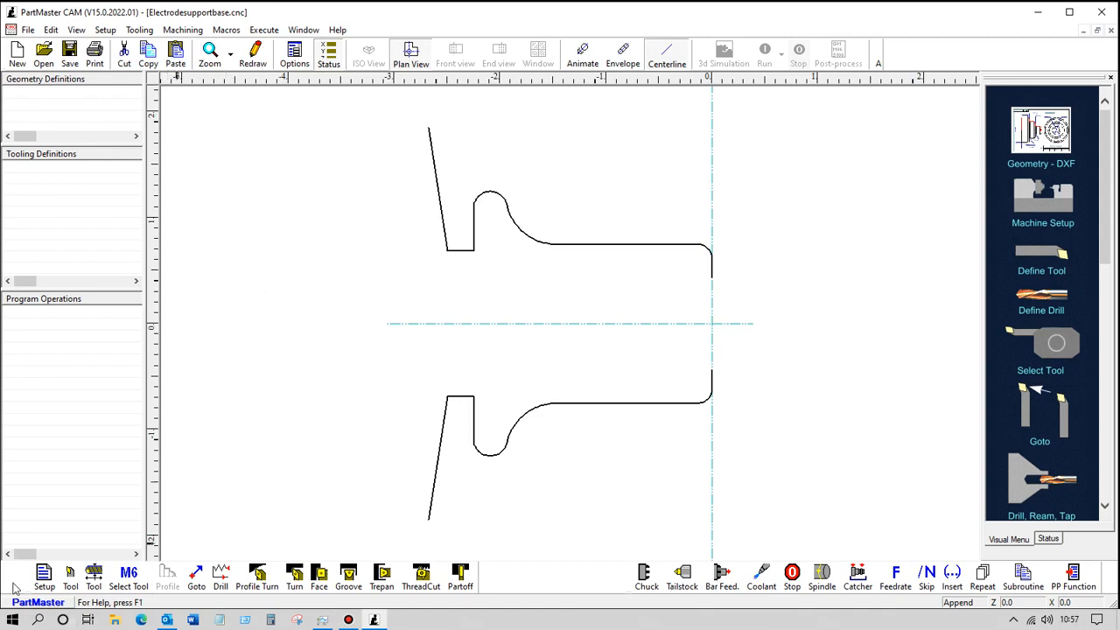
Check the machine type and tool change positions in the machine setup and accept them.
{"action": "left_click", "coordinate": [44, 578]}
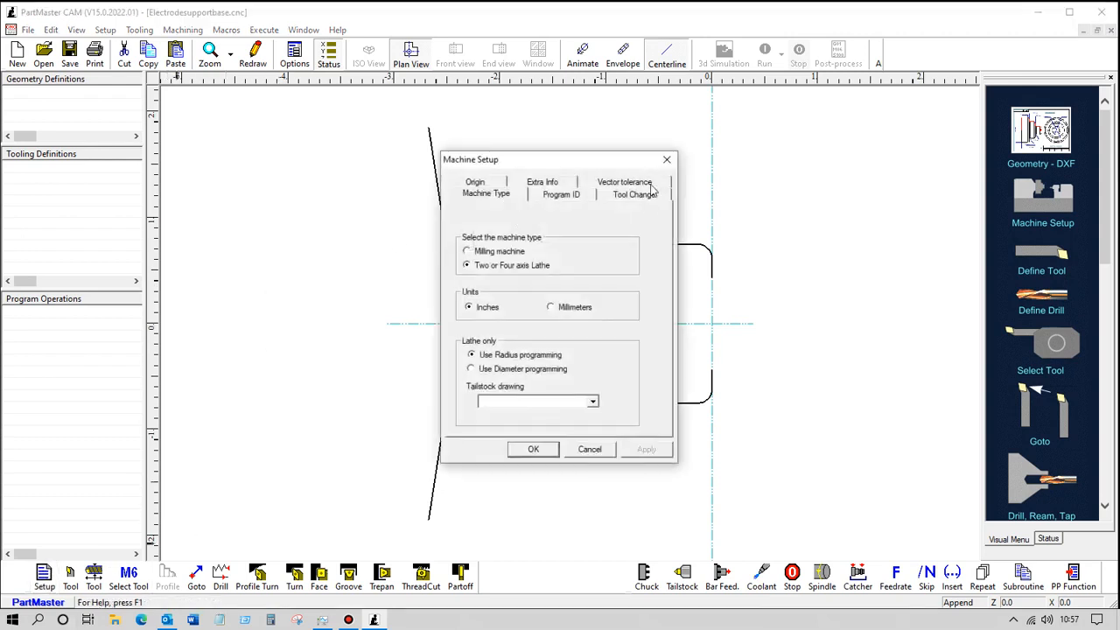
{"action": "left_click", "coordinate": [650, 192]}
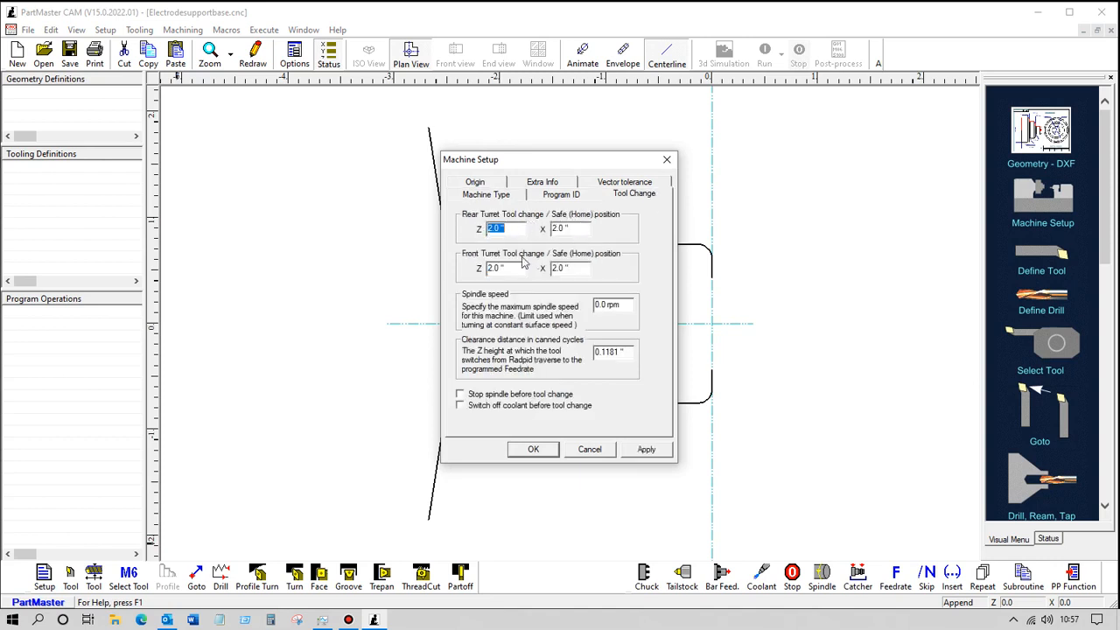
{"action": "left_click", "coordinate": [533, 449]}
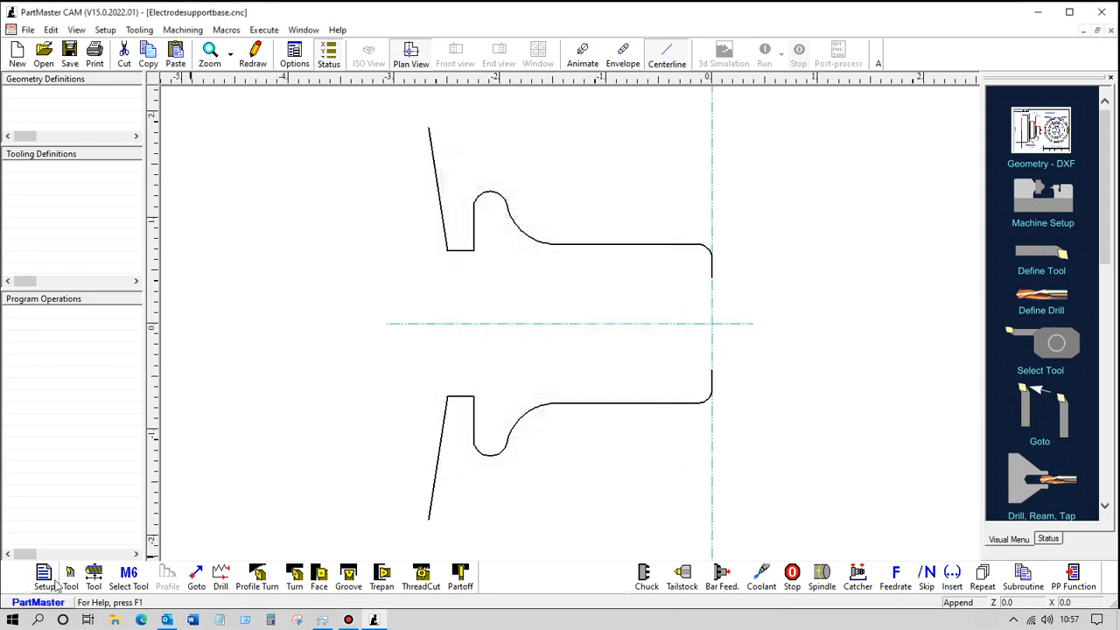
Define turning tool 1 as a button tool with a 0.125 inch tip radius.
{"action": "left_click", "coordinate": [80, 572]}
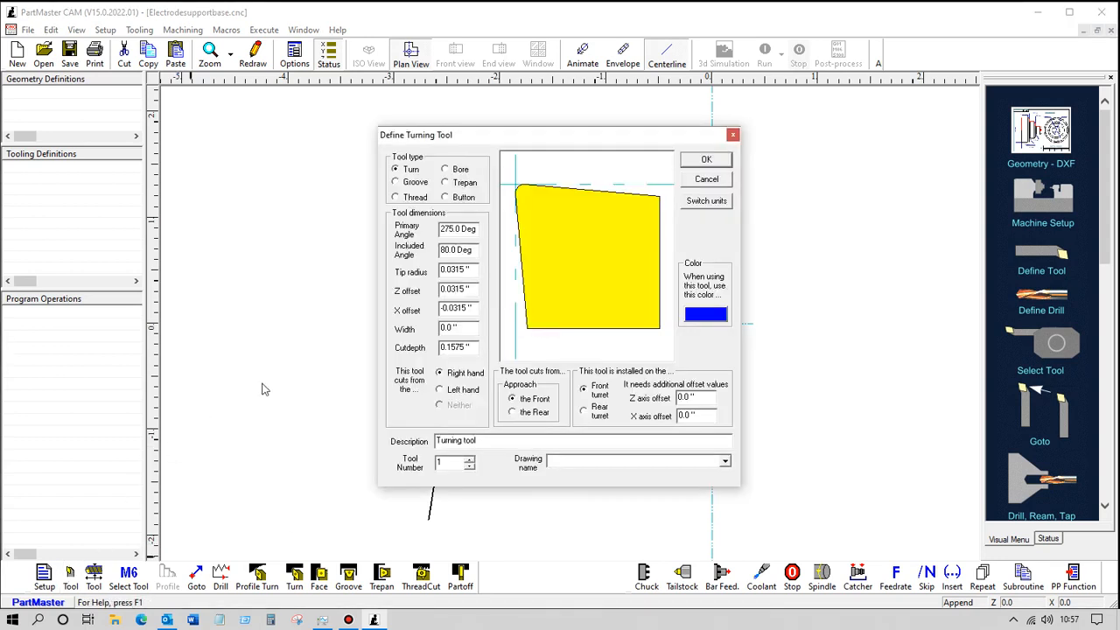
{"action": "left_click", "coordinate": [445, 198]}
{"action": "left_click_drag", "start_coordinate": [475, 270], "coordinate": [427, 272]}
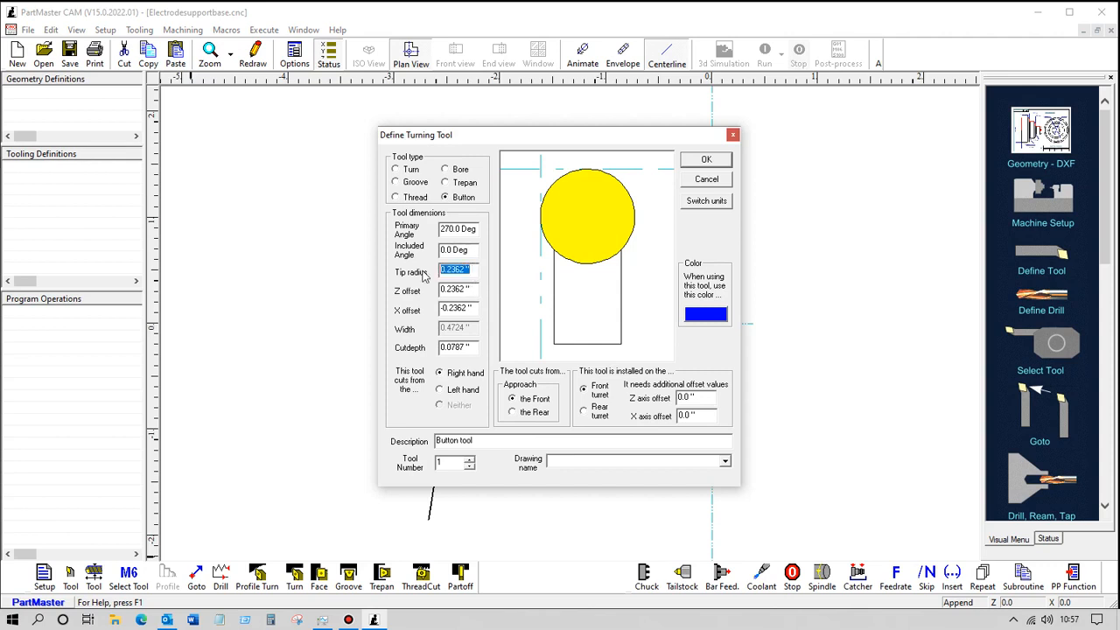
{"action": "type", "text": ".125"}
{"action": "left_click", "coordinate": [466, 294]}
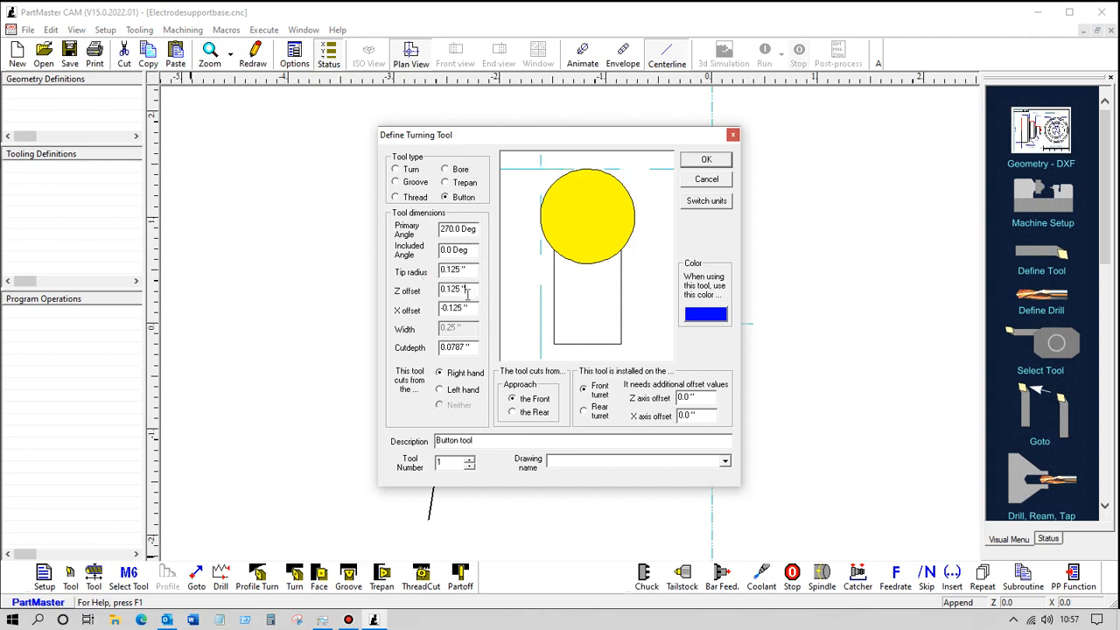
{"action": "left_click", "coordinate": [705, 162]}
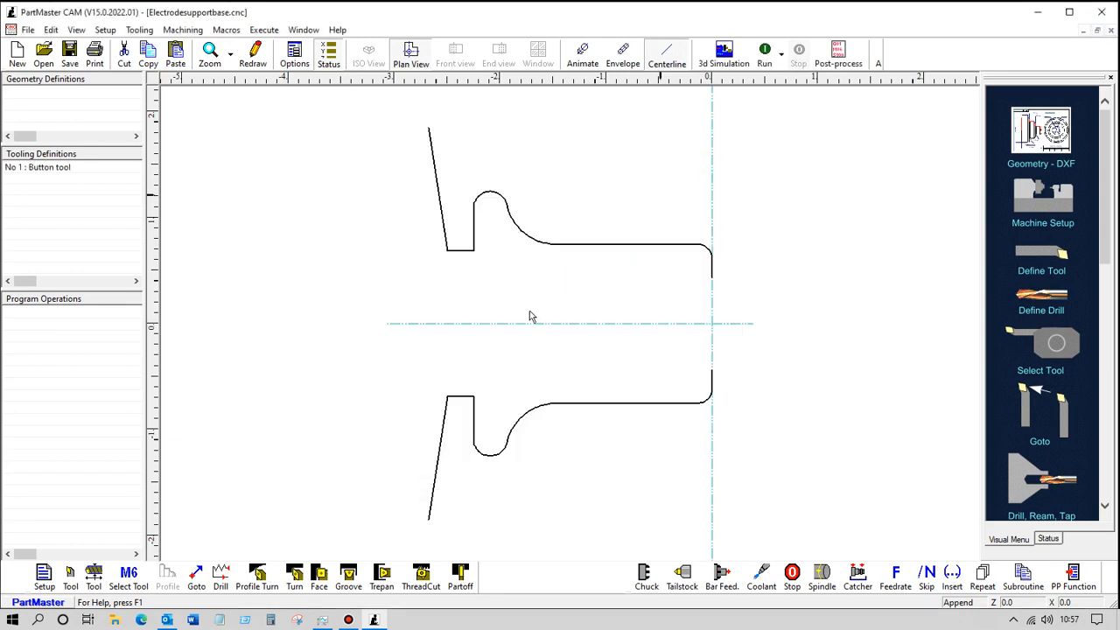
Select the button tool for the program with a constant 500 rpm spindle speed and a 2.5 IN/min feedrate.
{"action": "left_click", "coordinate": [129, 578]}
{"action": "left_click", "coordinate": [601, 293]}
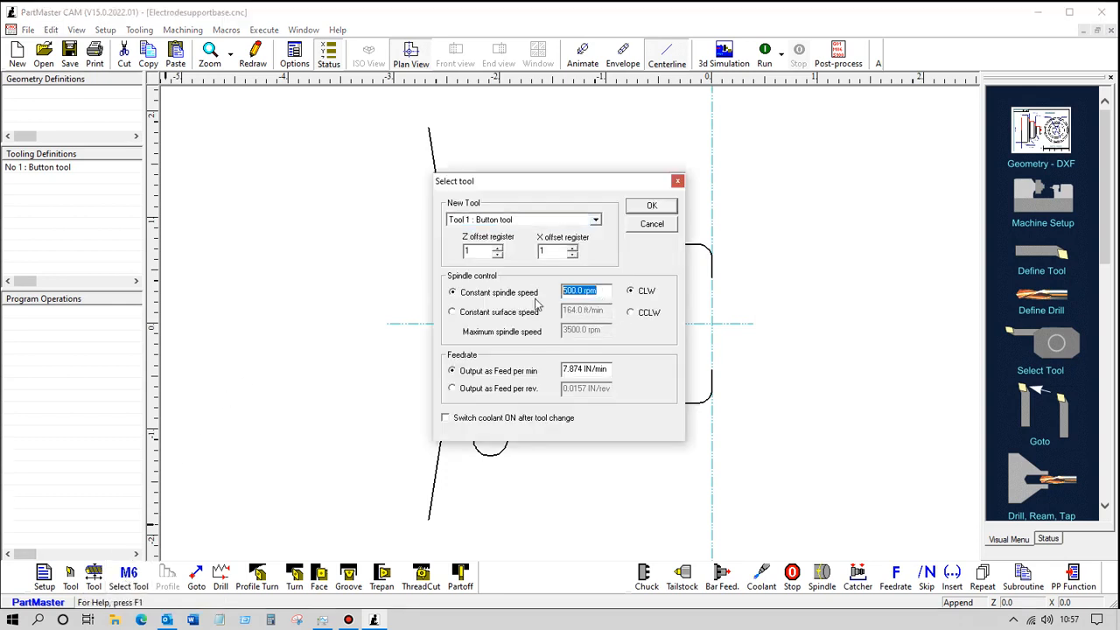
{"action": "left_click_drag", "start_coordinate": [606, 368], "coordinate": [505, 371]}
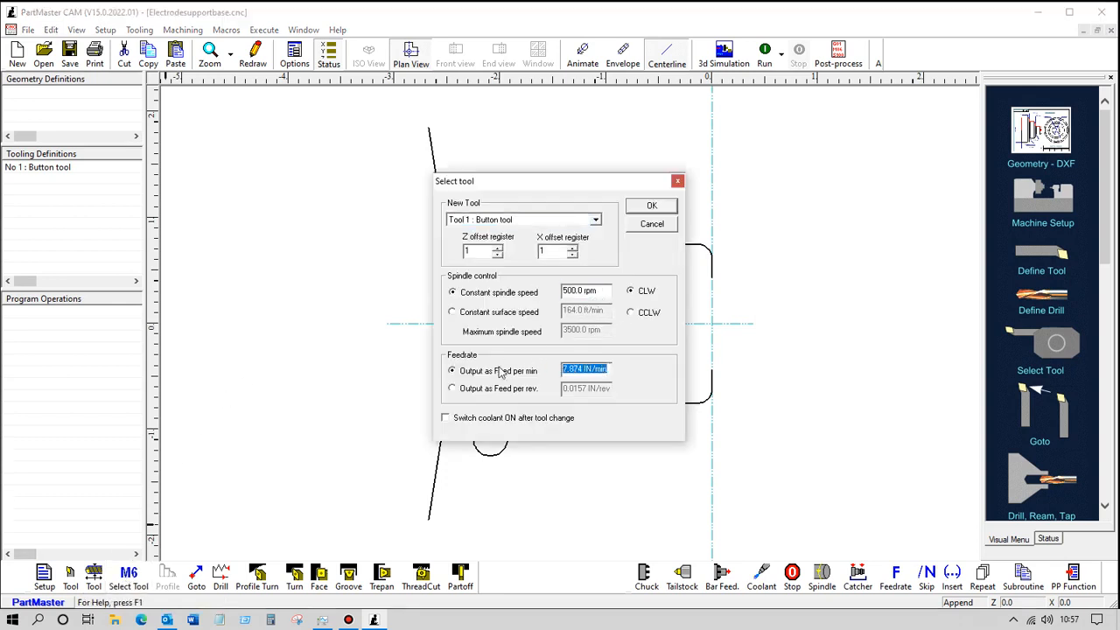
{"action": "type", "text": "2.5"}
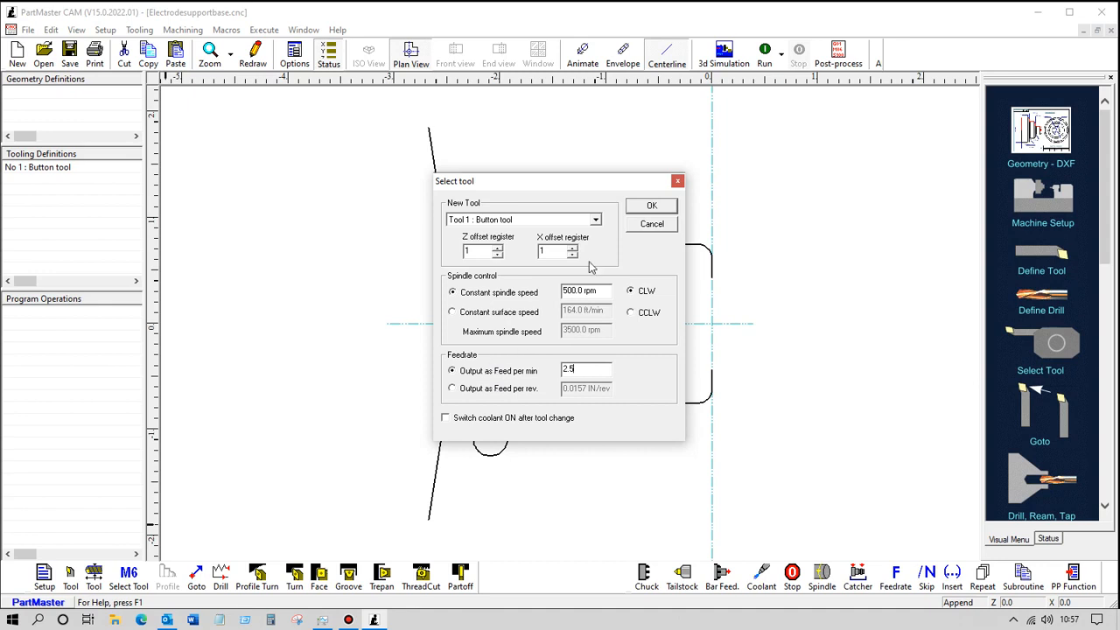
{"action": "left_click", "coordinate": [649, 207]}
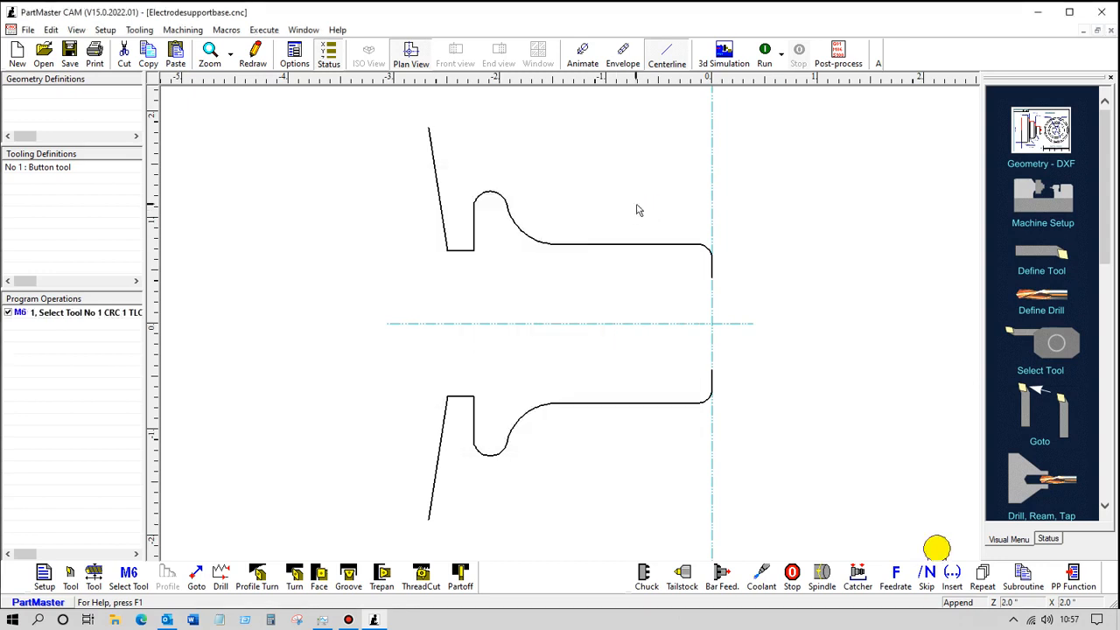
Start an external Turn cycle from about Z 0.06, X 1.91 to about Z -2.70, X 0.50 inch, enclosing the lower profile.
{"action": "left_click", "coordinate": [294, 577]}
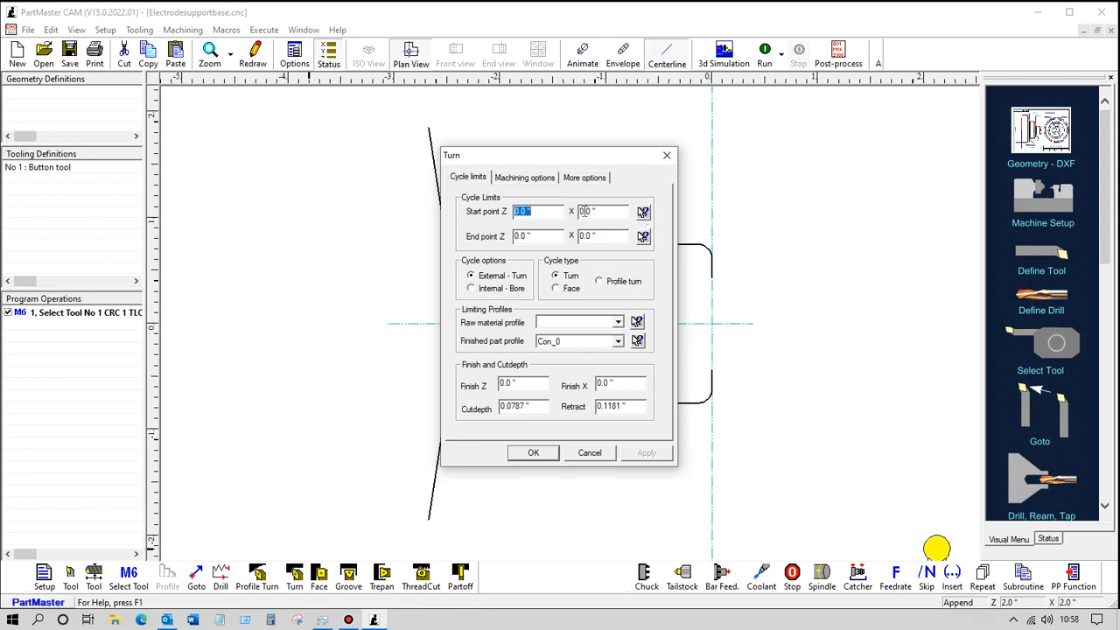
{"action": "left_click", "coordinate": [643, 213]}
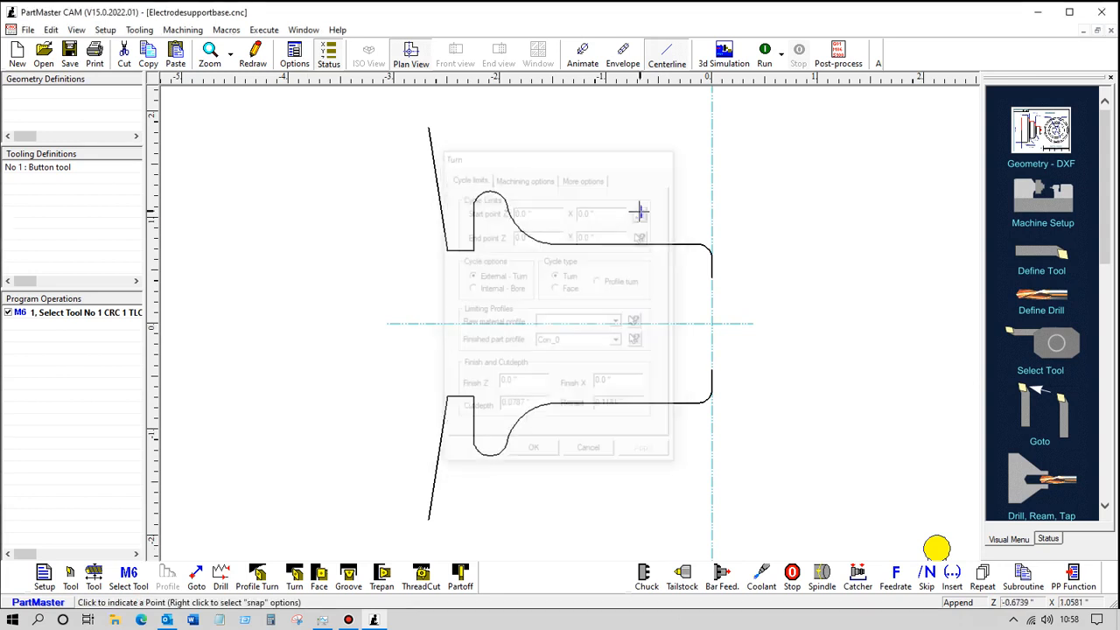
{"action": "left_click", "coordinate": [718, 525]}
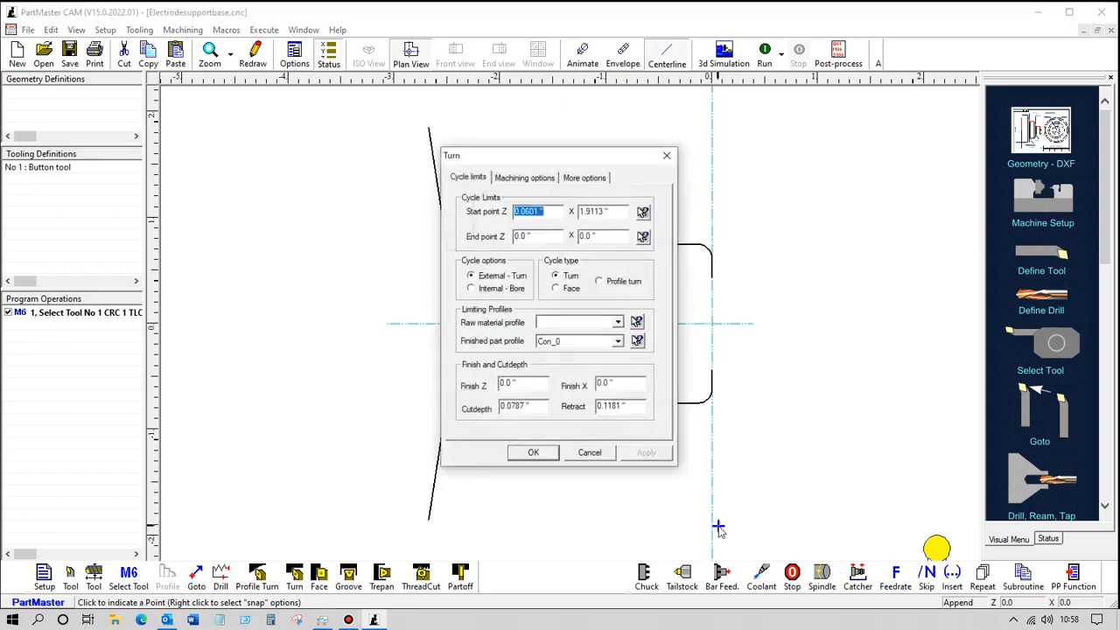
{"action": "left_click", "coordinate": [643, 237]}
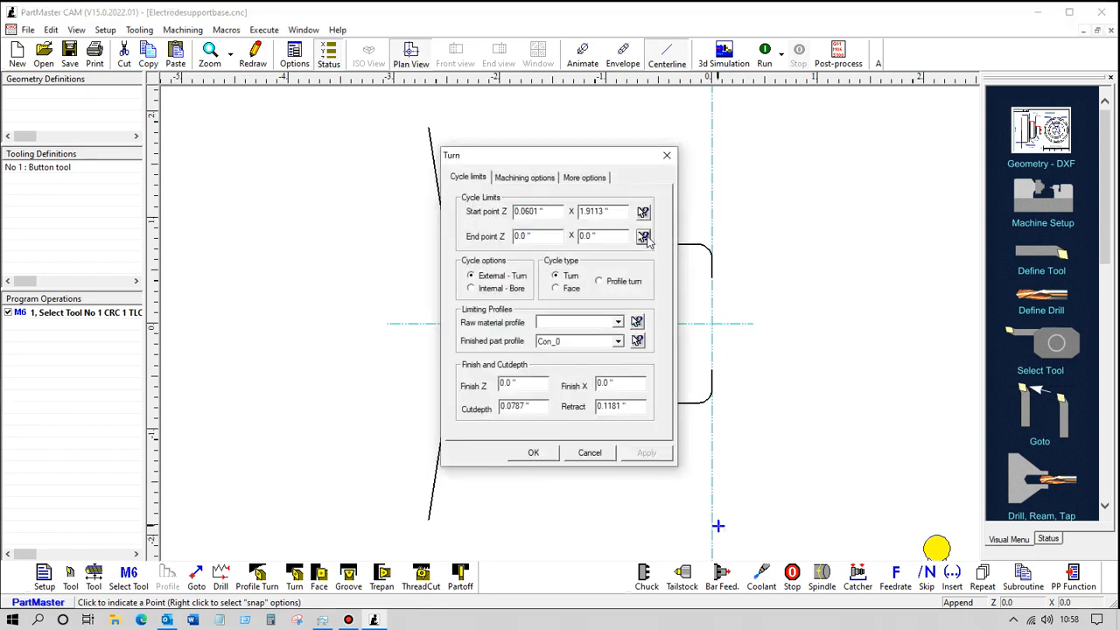
{"action": "left_click", "coordinate": [425, 377]}
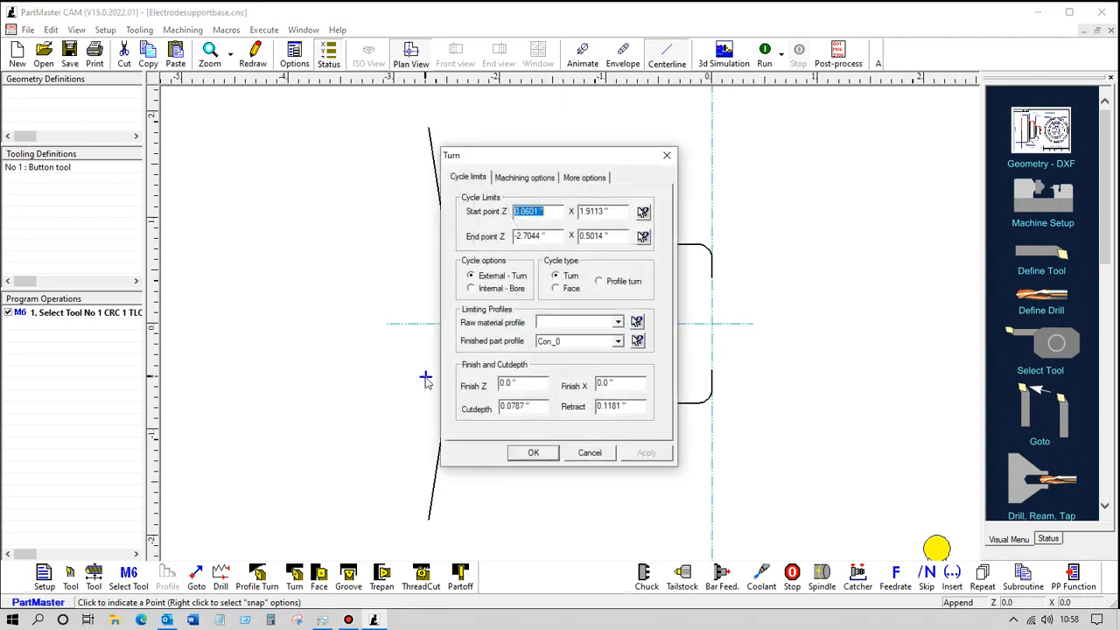
Set the Turn cycle's Z finish allowance to 0.03 inch, enter its X allowance and cut depth, and generate the roughing toolpath.
{"action": "double_click", "coordinate": [523, 383]}
{"action": "type", "text": ".03"}
{"action": "key", "text": "Tab"}
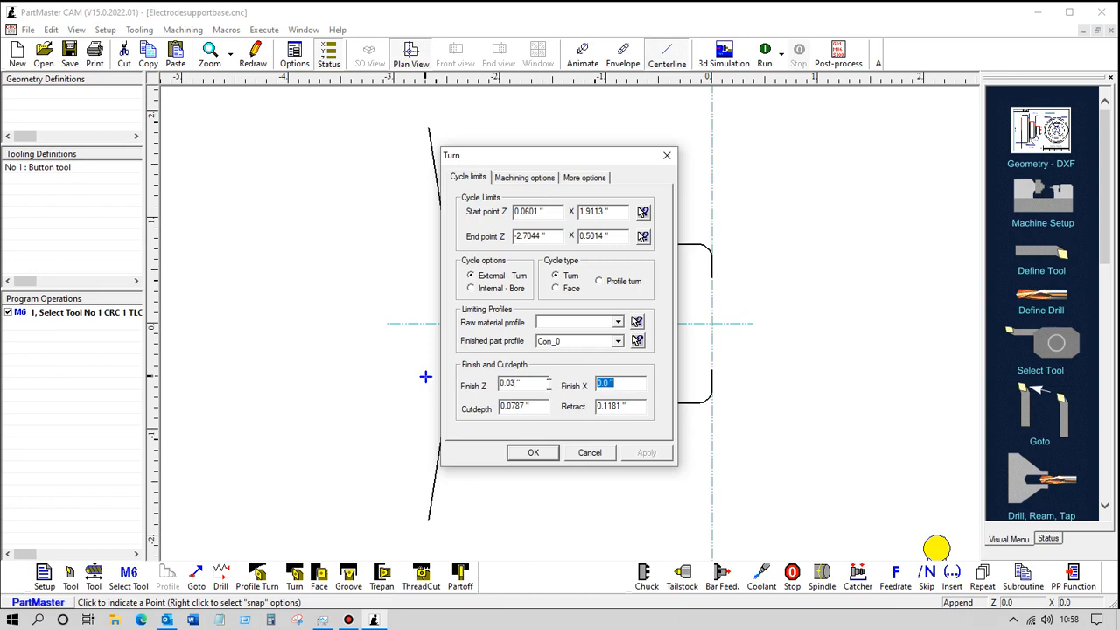
{"action": "type", "text": ".0"}
{"action": "key", "text": "Tab"}
{"action": "type", "text": "0"}
{"action": "left_click", "coordinate": [536, 454]}
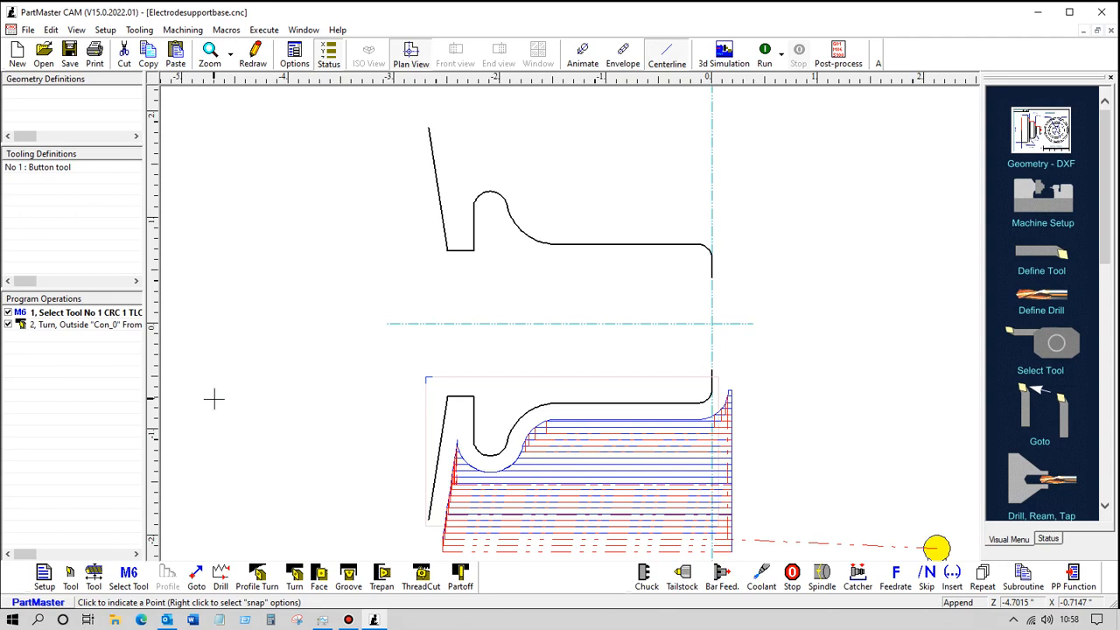
Add a forward external Profile Turn finishing pass on Con_0 with arc approach and arc runoff distances of 0.1 inch.
{"action": "left_click", "coordinate": [256, 576]}
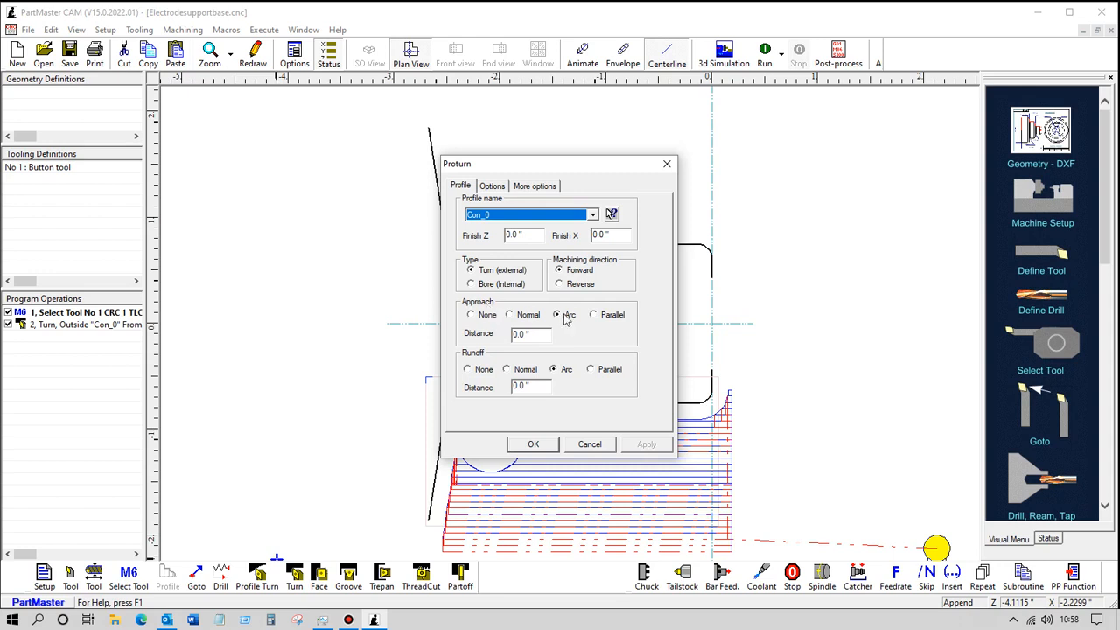
{"action": "left_click_drag", "start_coordinate": [537, 333], "coordinate": [502, 334]}
{"action": "key", "text": "BackSpace"}
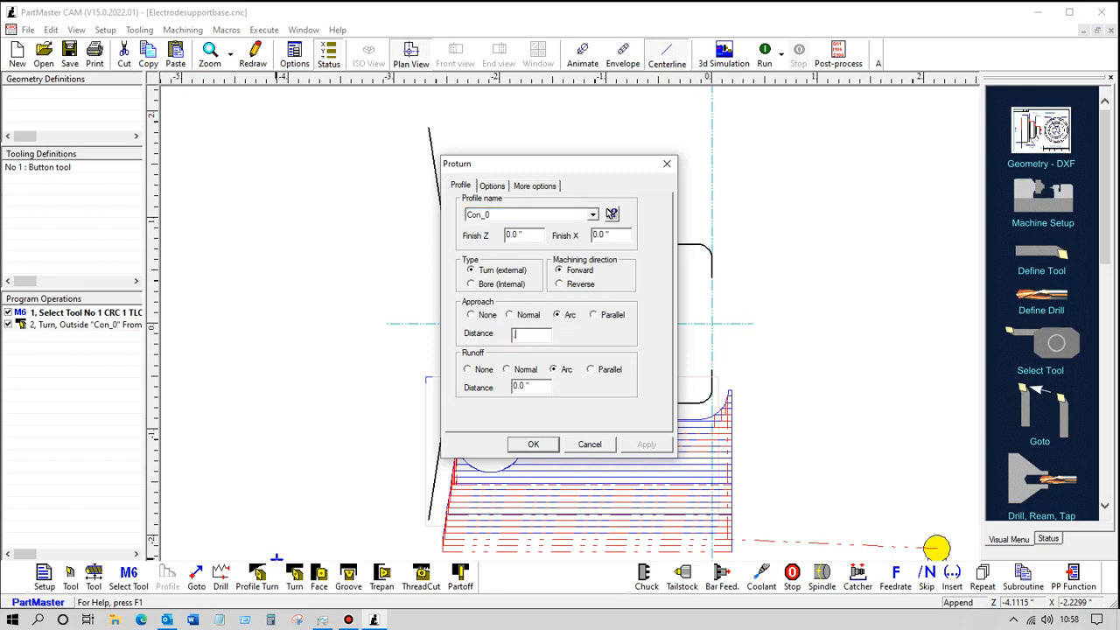
{"action": "type", "text": ".1"}
{"action": "left_click_drag", "start_coordinate": [542, 386], "coordinate": [498, 382]}
{"action": "type", "text": ".1"}
{"action": "left_click", "coordinate": [548, 446]}
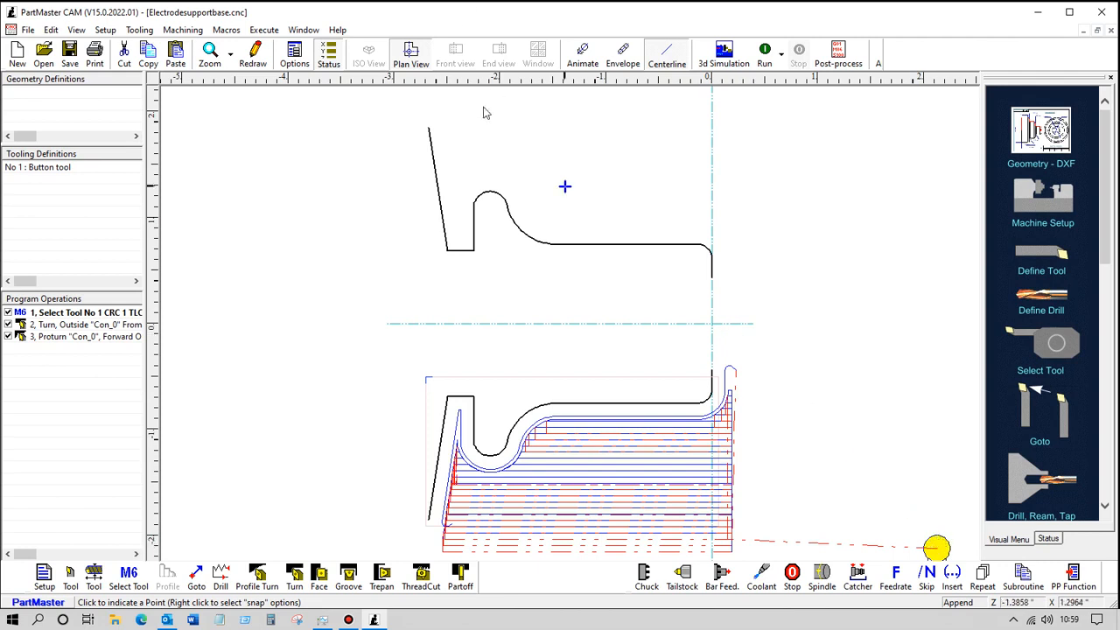
Generate the simulation data with the ST_BenchLathe.ppr simulator and launch the 3D lathe simulation.
{"action": "left_click", "coordinate": [724, 54]}
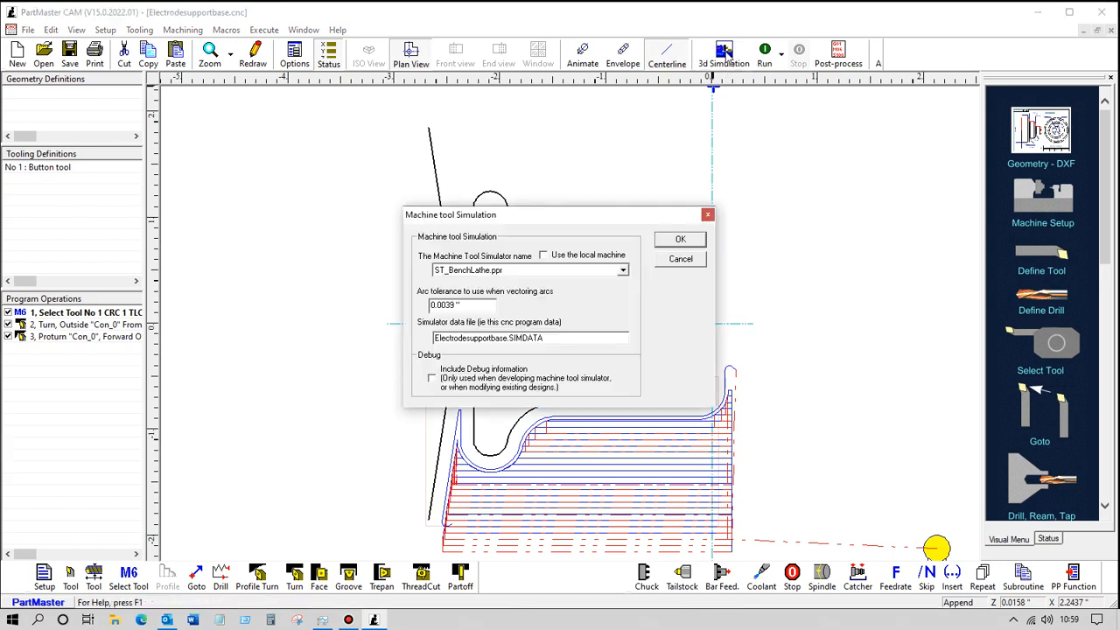
{"action": "left_click", "coordinate": [678, 239]}
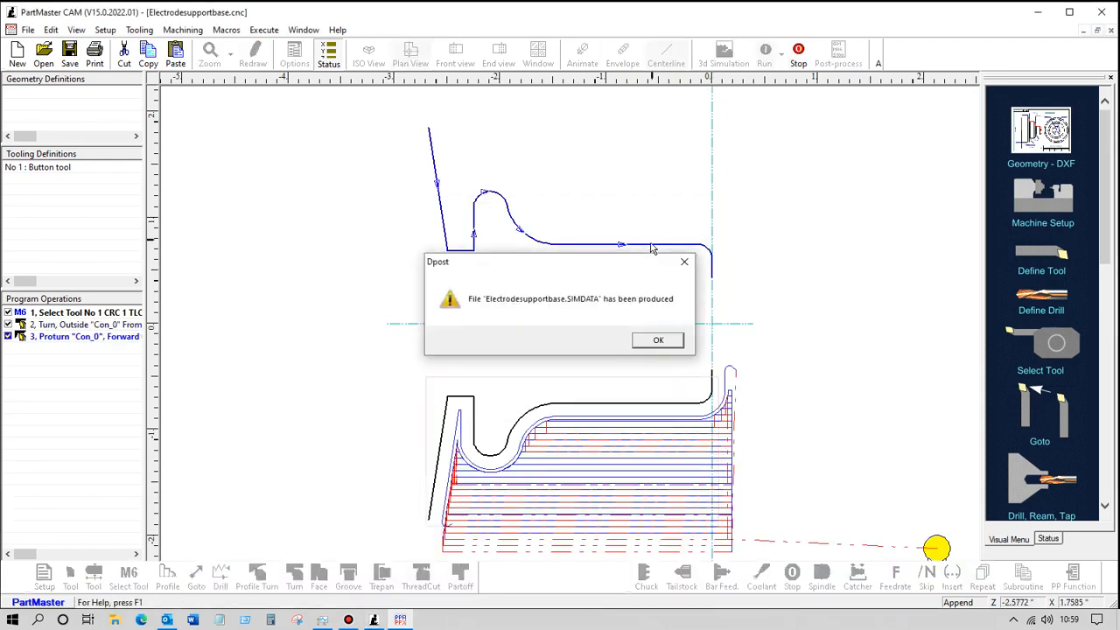
{"action": "left_click", "coordinate": [659, 343]}
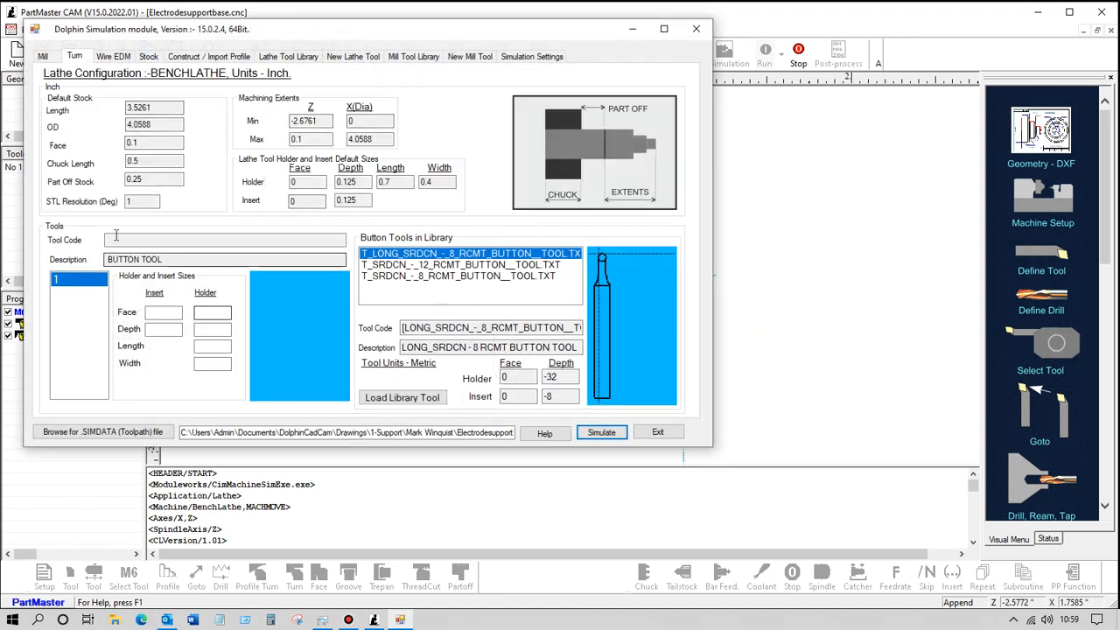
{"action": "left_click", "coordinate": [585, 436]}
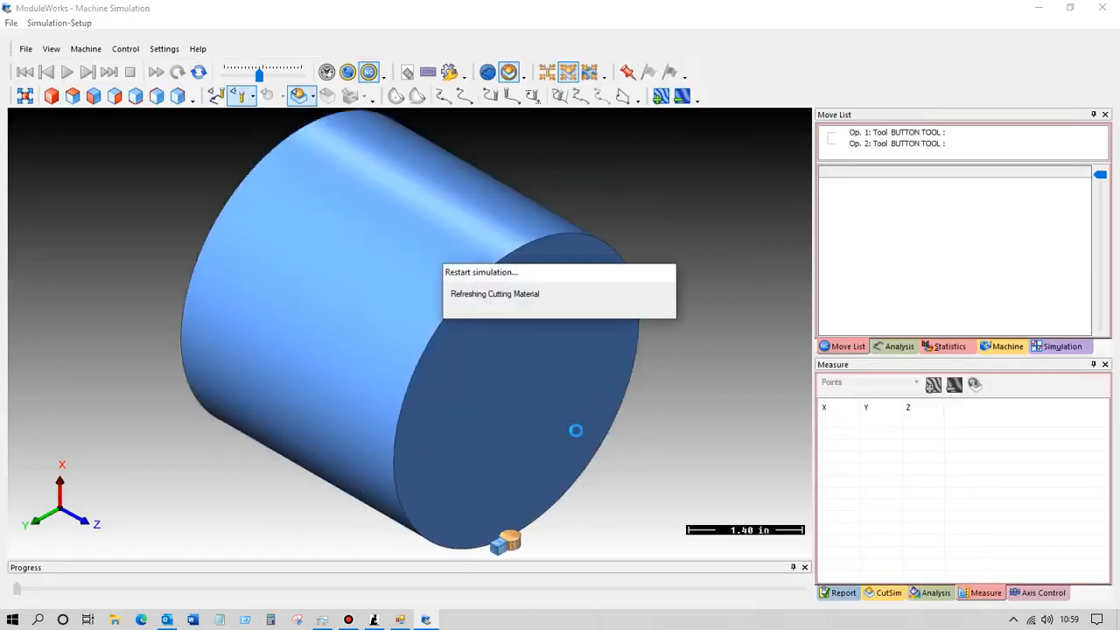
Play the machining simulation at a reduced speed and watch the button tool cut the stock.
{"action": "scroll", "coordinate": [272, 297], "scroll_direction": "down", "scroll_amount": 4}
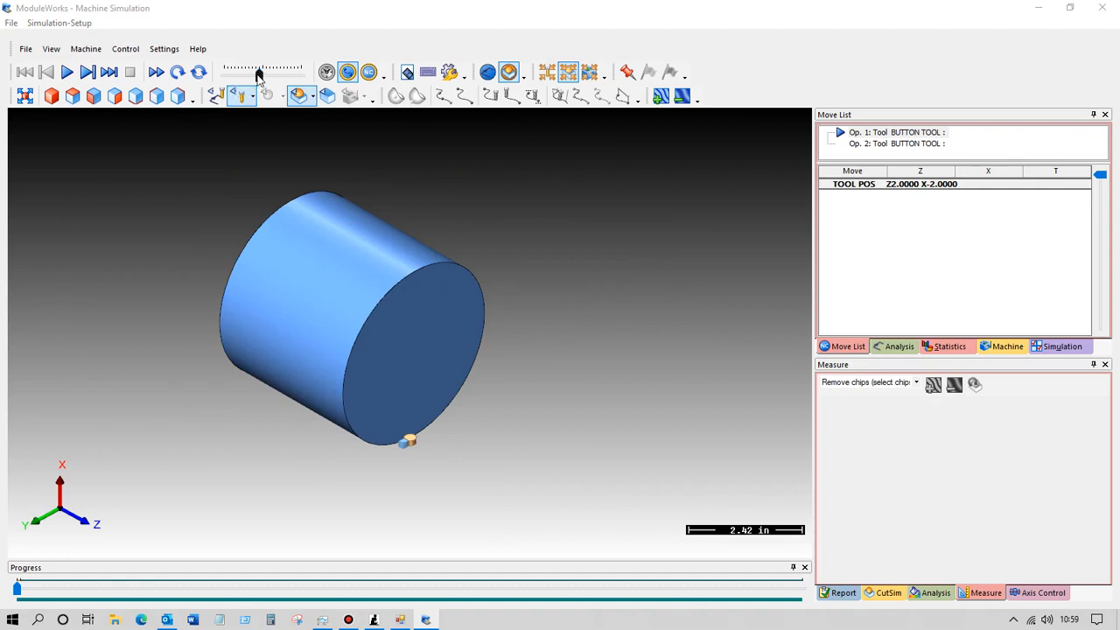
{"action": "left_click_drag", "start_coordinate": [259, 75], "coordinate": [241, 78]}
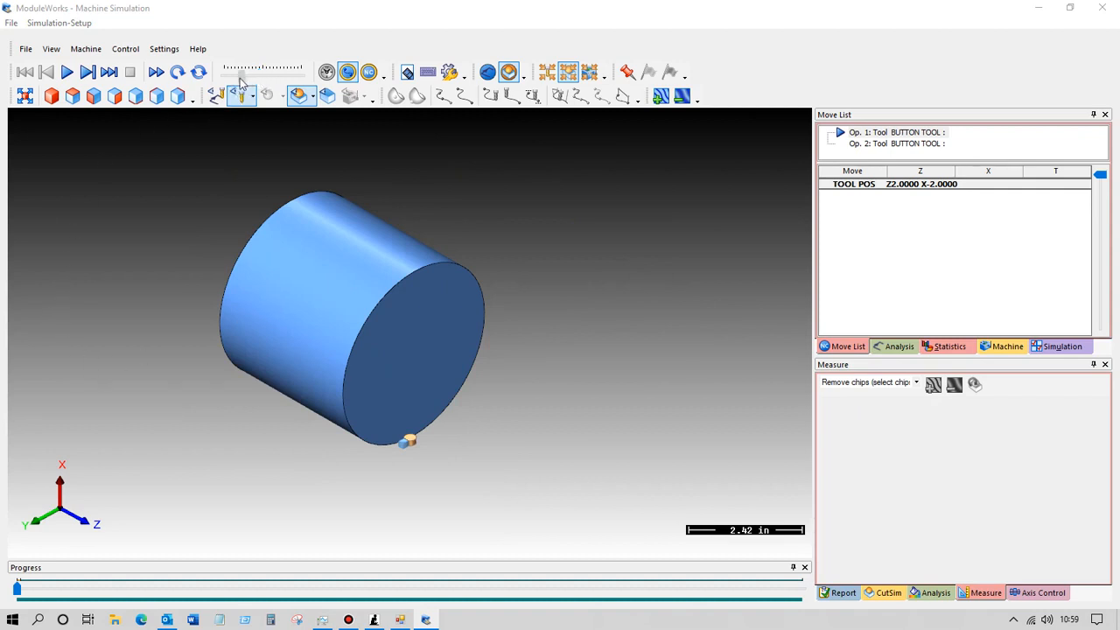
{"action": "left_click", "coordinate": [68, 73]}
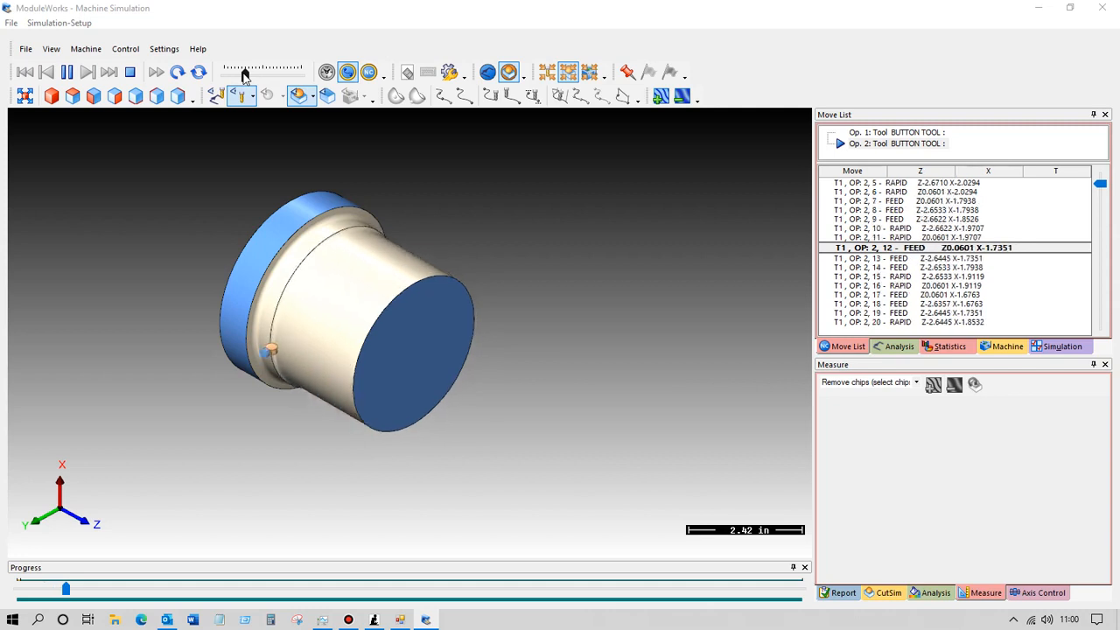
{"action": "scroll", "coordinate": [323, 280], "scroll_direction": "up", "scroll_amount": 2}
{"action": "mouse_move", "coordinate": [257, 314]}
{"action": "middle_mouse_down"}
{"action": "mouse_move", "coordinate": [335, 354]}
{"action": "mouse_move", "coordinate": [255, 326]}
{"action": "middle_mouse_up"}
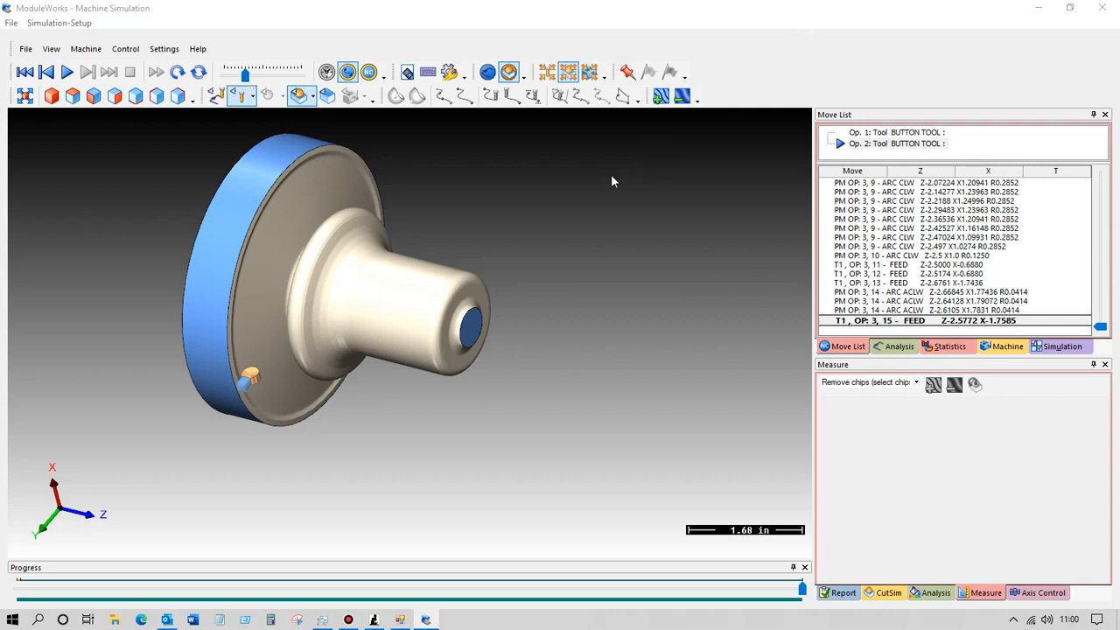
Exit the simulation and rerun the program to redraw the toolpaths.
{"action": "left_click", "coordinate": [1105, 9]}
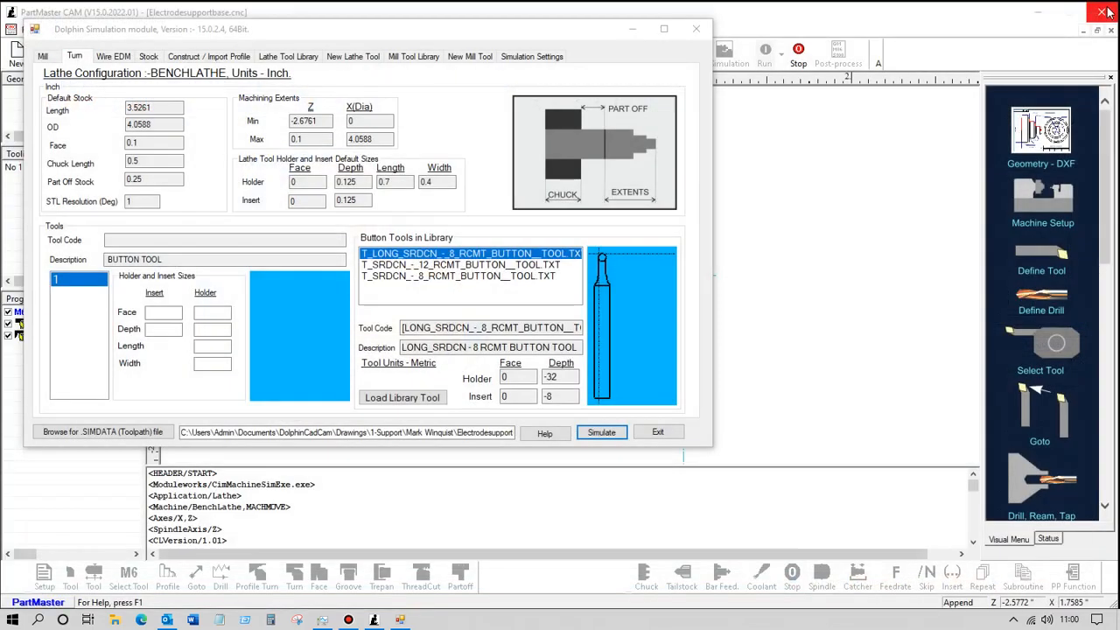
{"action": "left_click", "coordinate": [653, 429]}
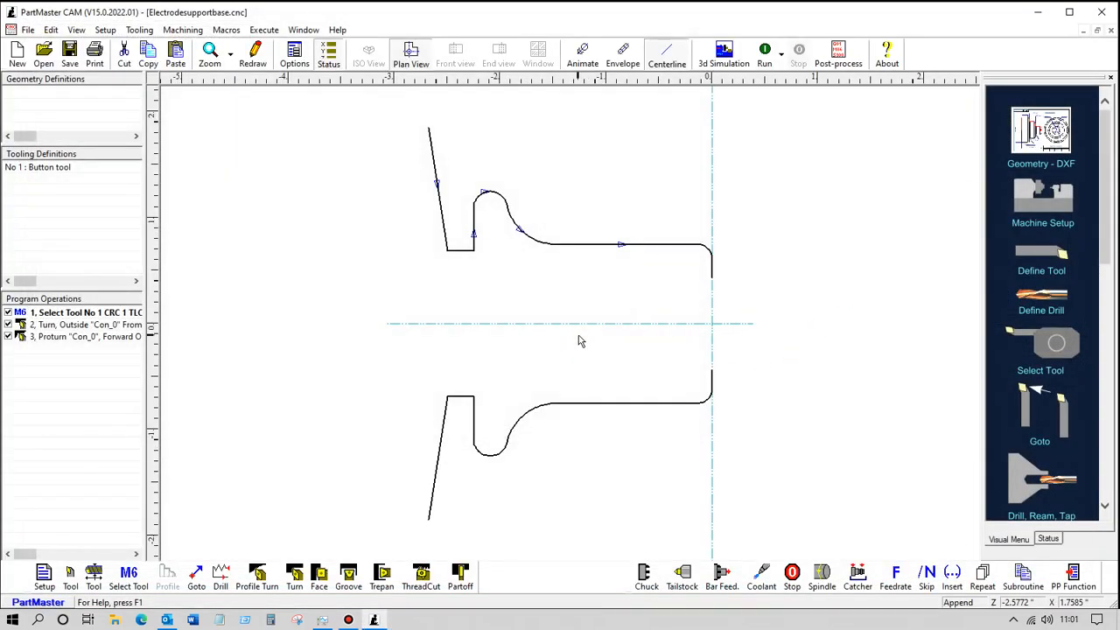
{"action": "left_click", "coordinate": [766, 54]}
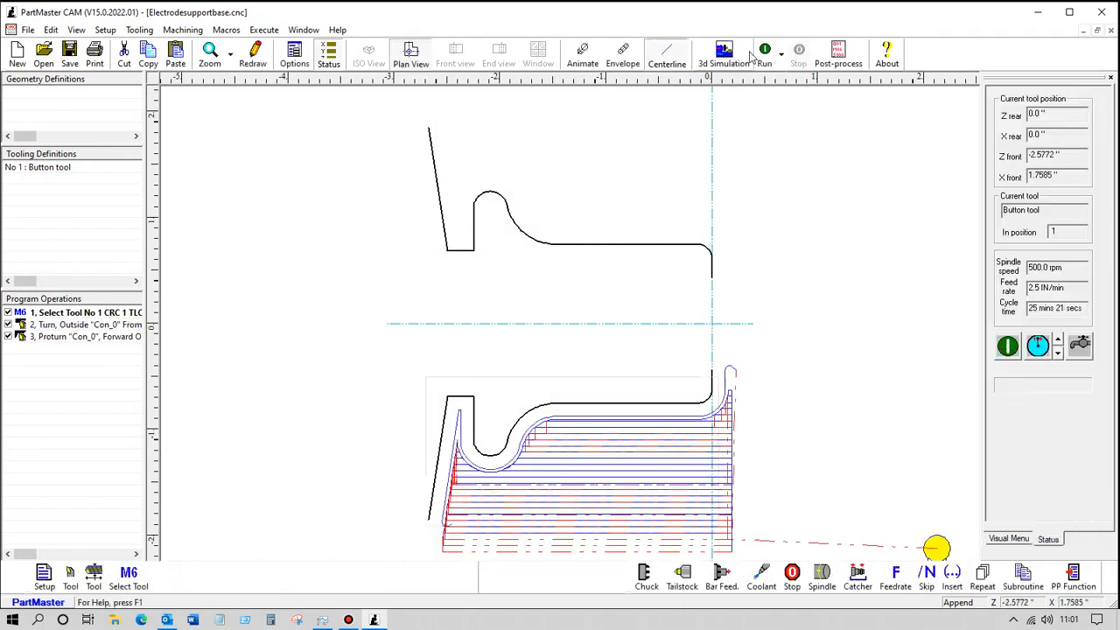
Post-process the program with T_Mach2.ppr into Electrodesupportbase.pun and look over the generated NC code.
{"action": "left_click", "coordinate": [839, 54]}
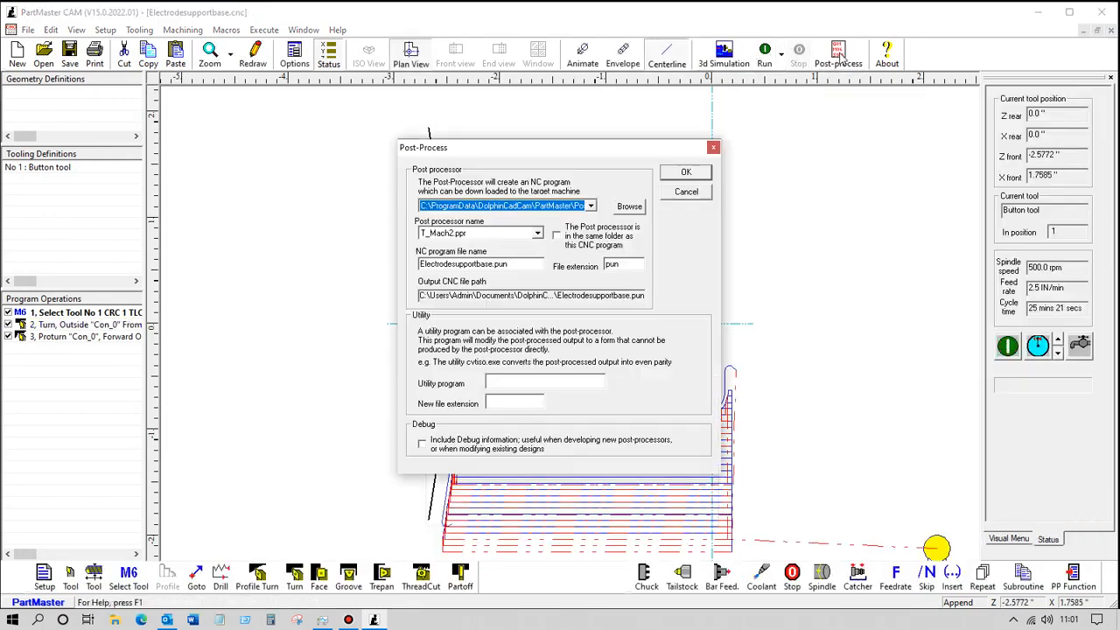
{"action": "left_click", "coordinate": [686, 172]}
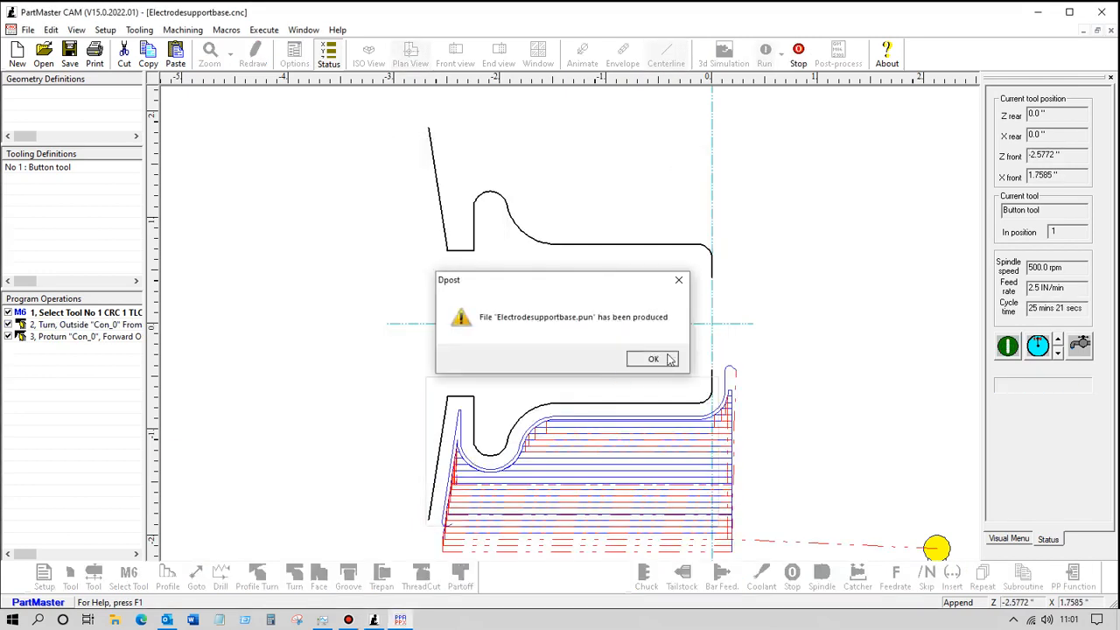
{"action": "left_click", "coordinate": [668, 359]}
{"action": "scroll", "coordinate": [333, 510], "scroll_direction": "down", "scroll_amount": 5}
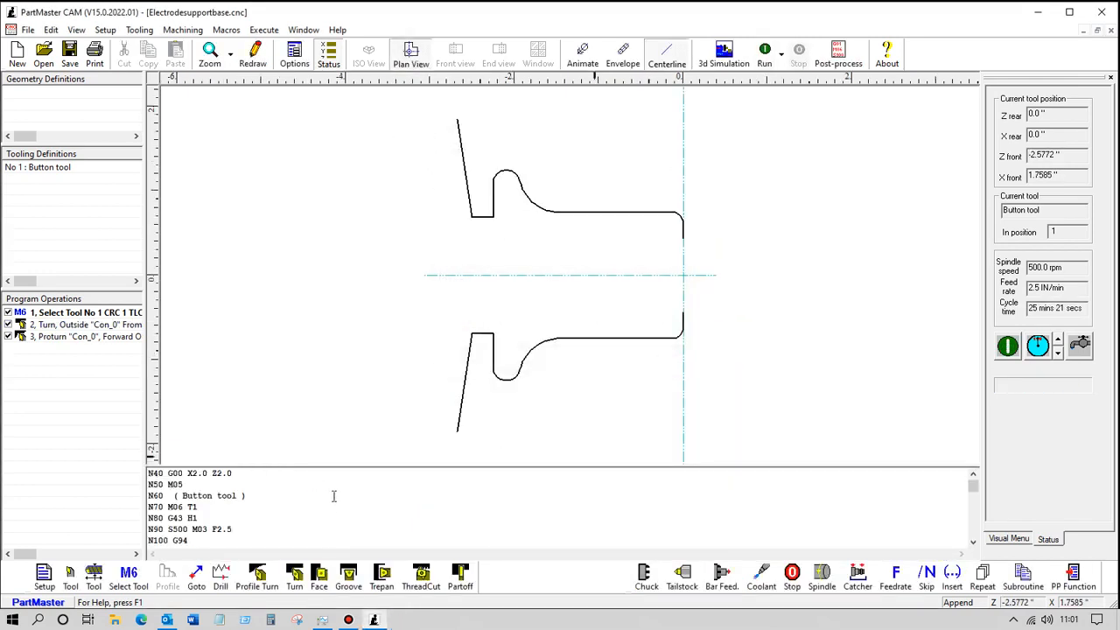
{"action": "scroll", "coordinate": [333, 505], "scroll_direction": "up", "scroll_amount": 5}
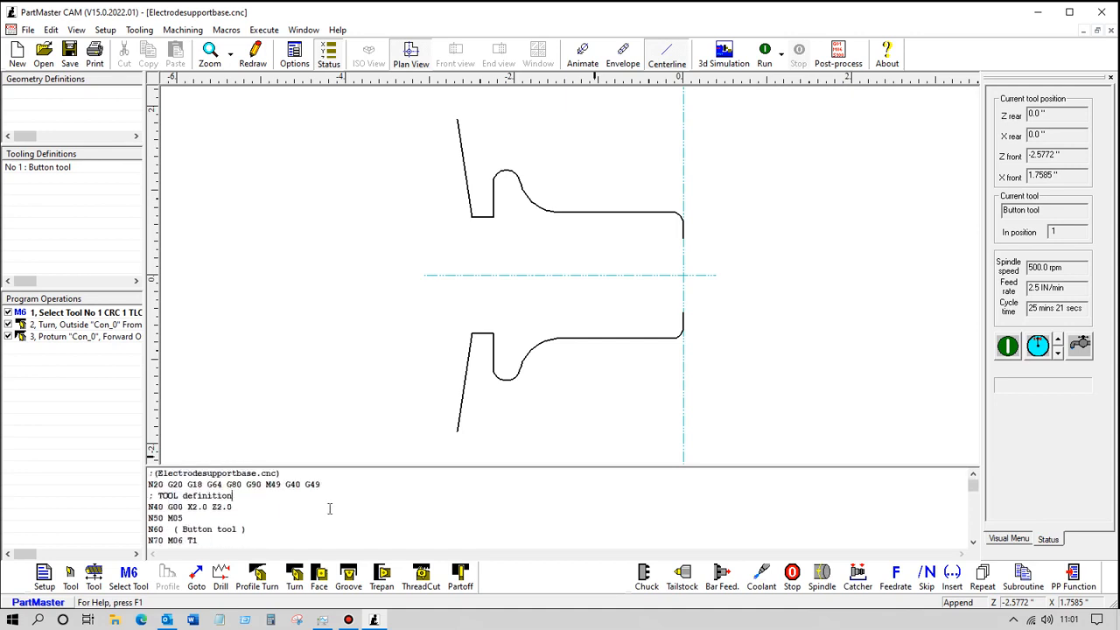